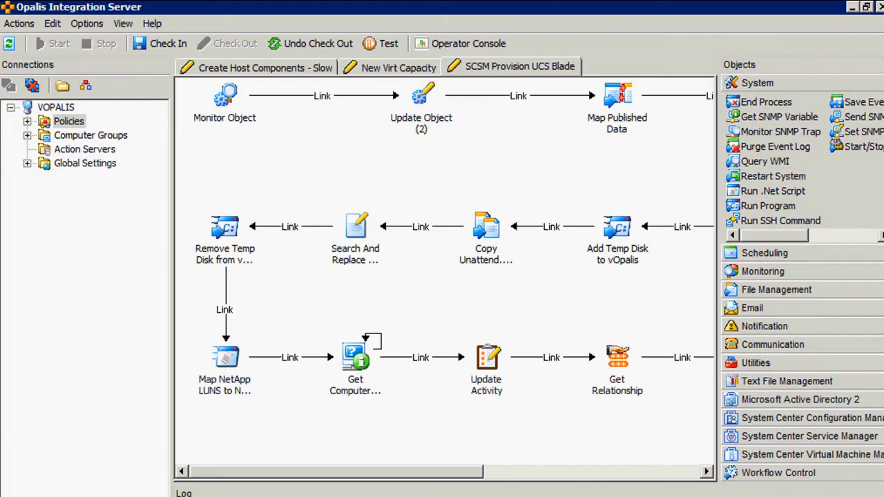
drag(173, 276, 123, 276)
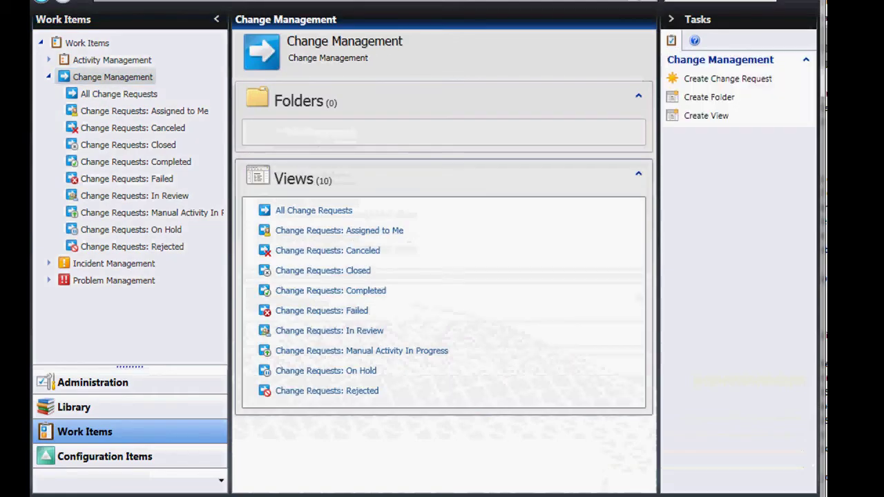
Step: In the Service Manager console, create a change request from the Provision a New UCS Blade template
click(727, 78)
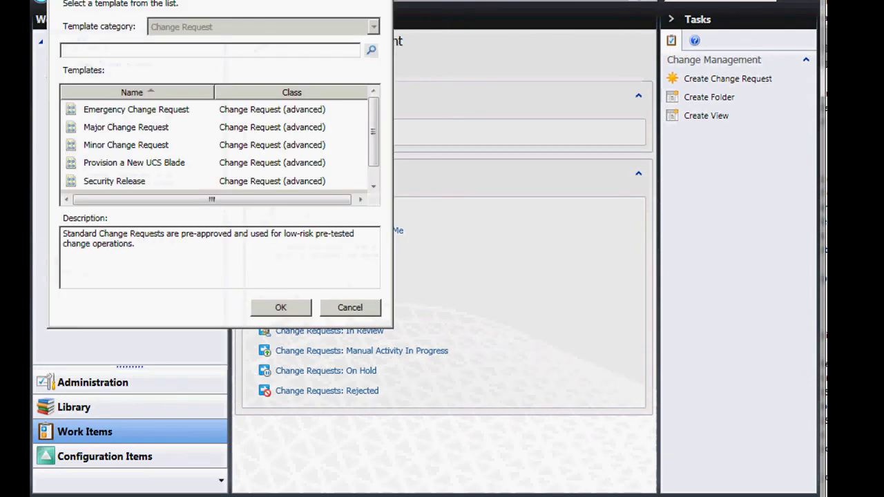
click(134, 162)
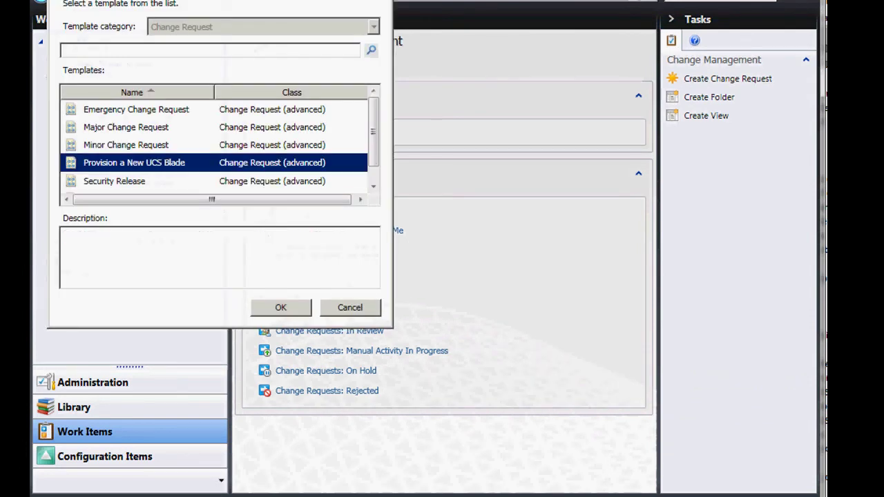
click(280, 307)
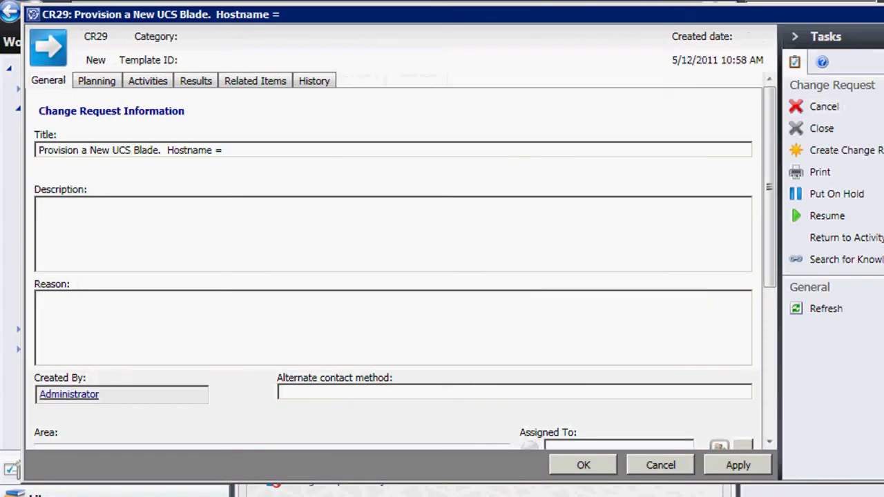
Step: Complete the change request's title with the hostname NewUCSNode
text(NEW)
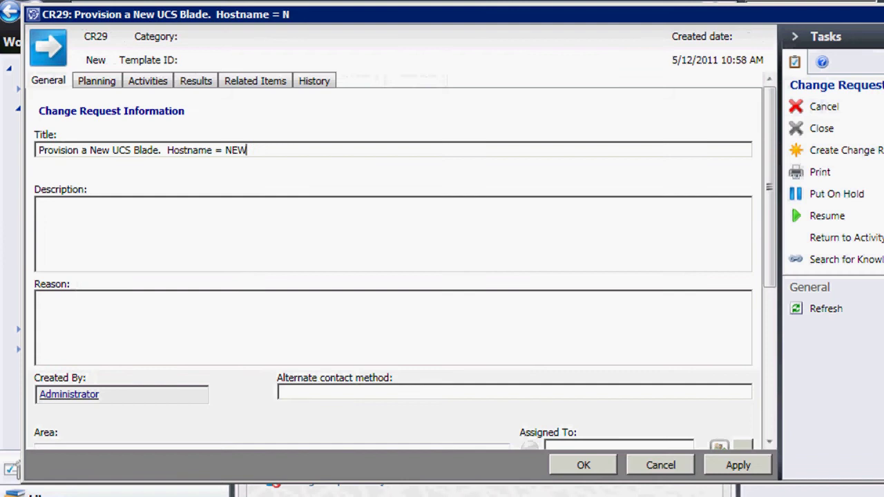
key(BackSpace)
key(BackSpace)
text(ewUCSN)
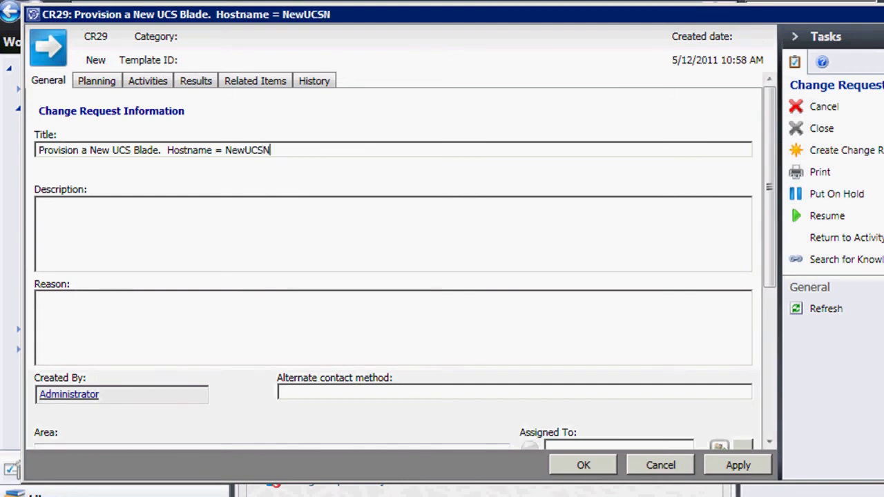
text(ode)
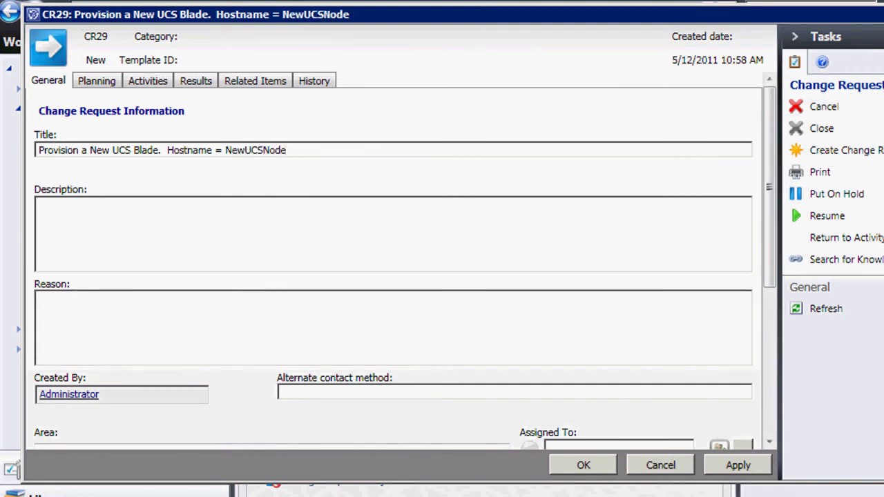
Step: Enter the description "Provision a new UCS node" and the reason "I'm out of capacity!!" in the change request
key(Tab)
text(I am out of)
key(ctrl+a)
text(Provision a new UCS)
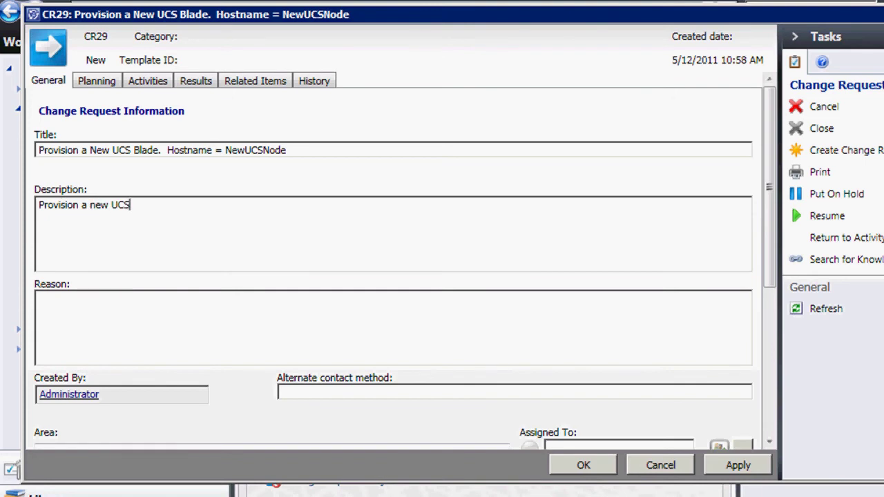
text( node)
key(Tab)
text(I'm out )
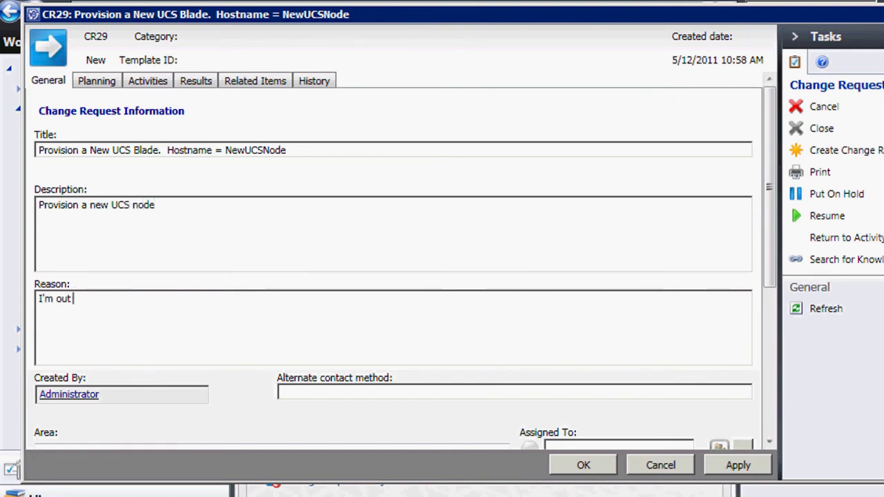
text(of capacity!!)
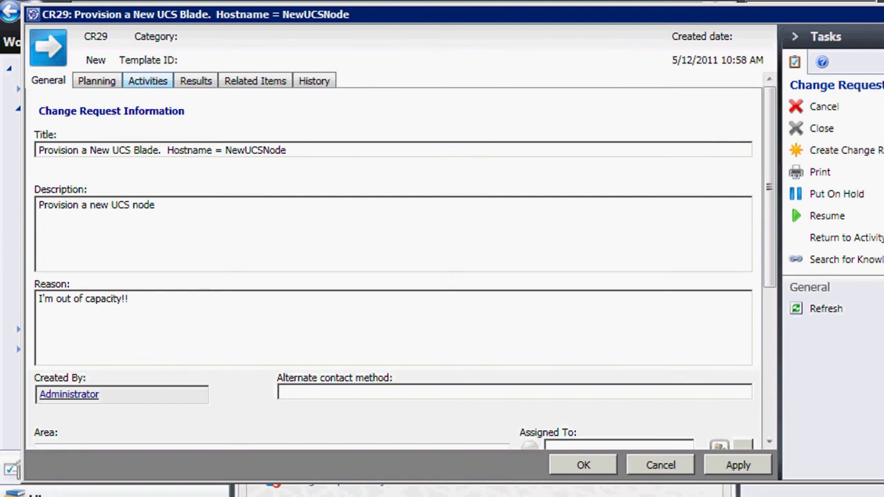
Step: Open the change request's Provision a New UCS Blade process activity for editing
click(148, 80)
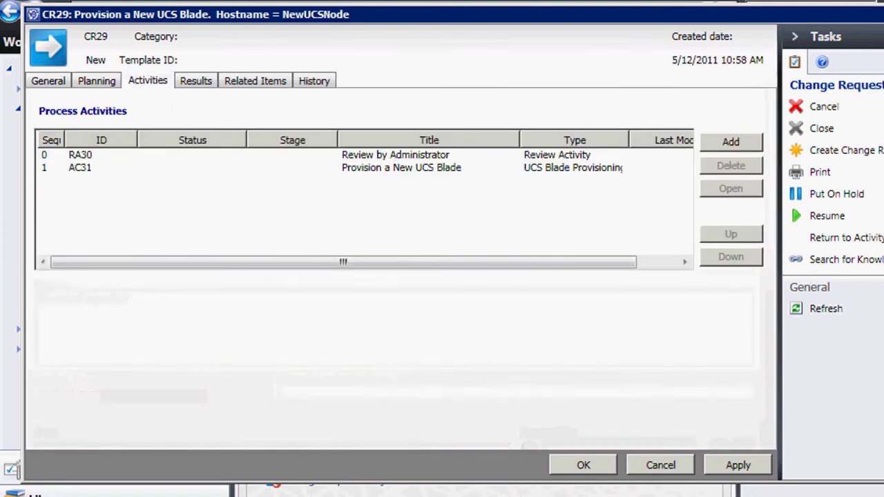
click(80, 167)
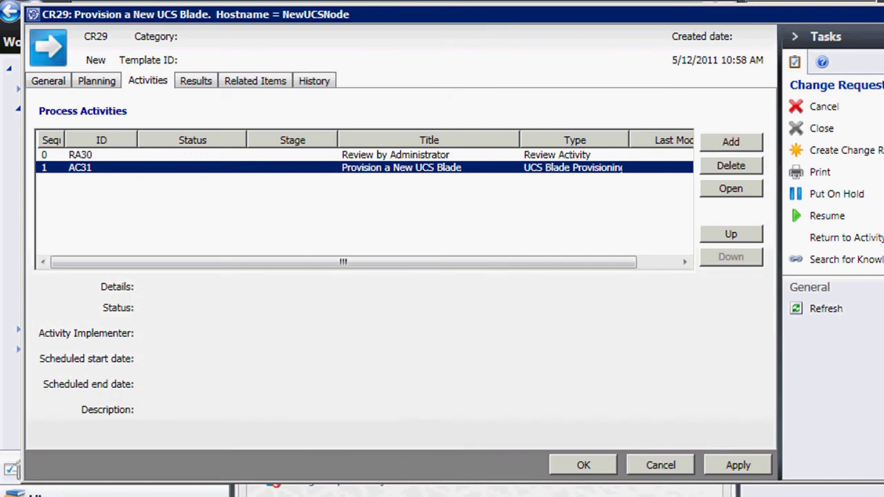
click(730, 189)
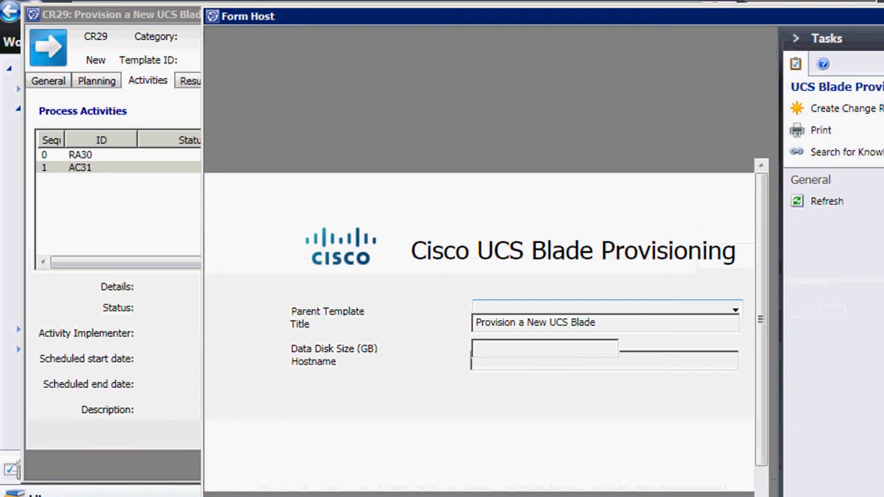
Step: Set the parent template to Hyper-V, data disk size to 10 GB and hostname to NewUCSNode, and submit the change request
key(alt+Down)
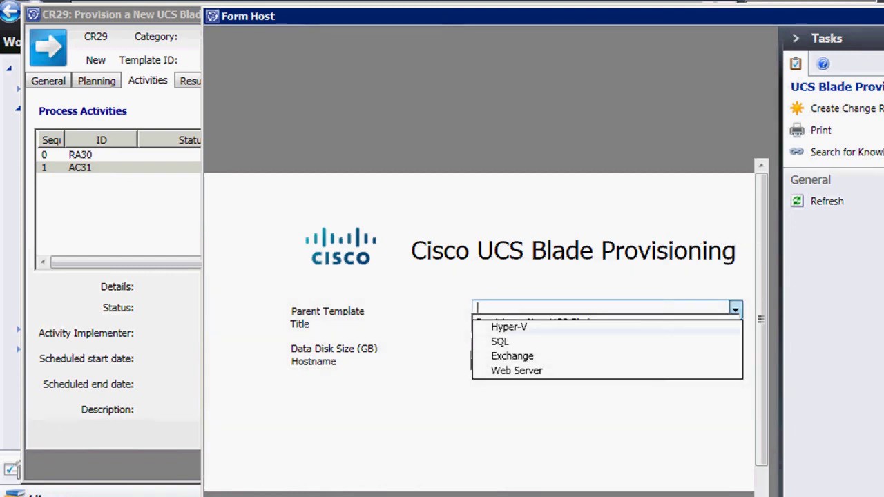
key(Return)
key(Tab)
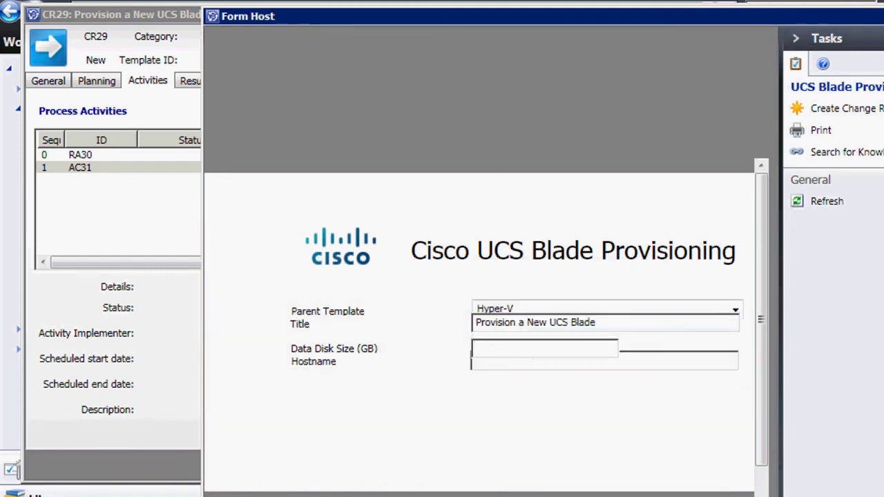
text(10)
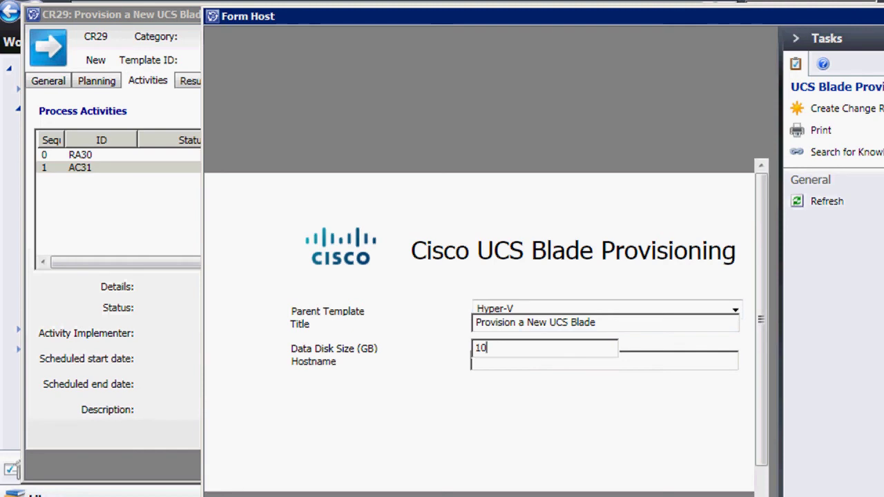
key(Tab)
text(NewUCSNode)
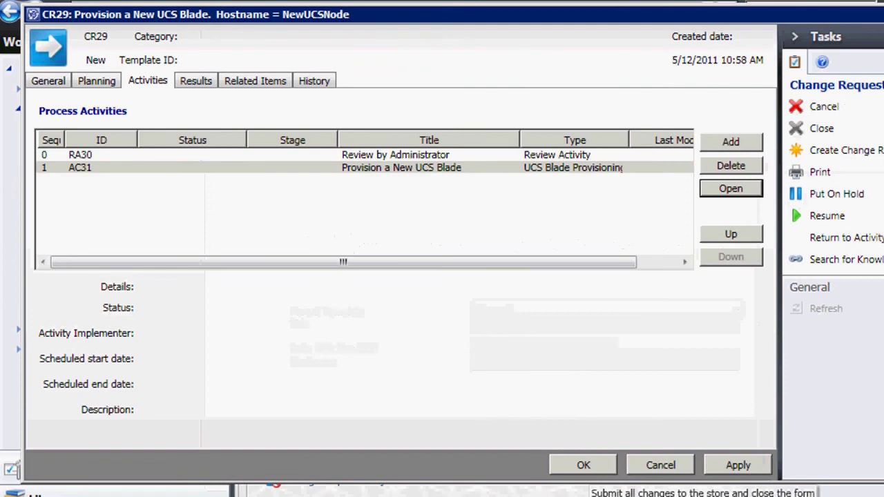
click(586, 468)
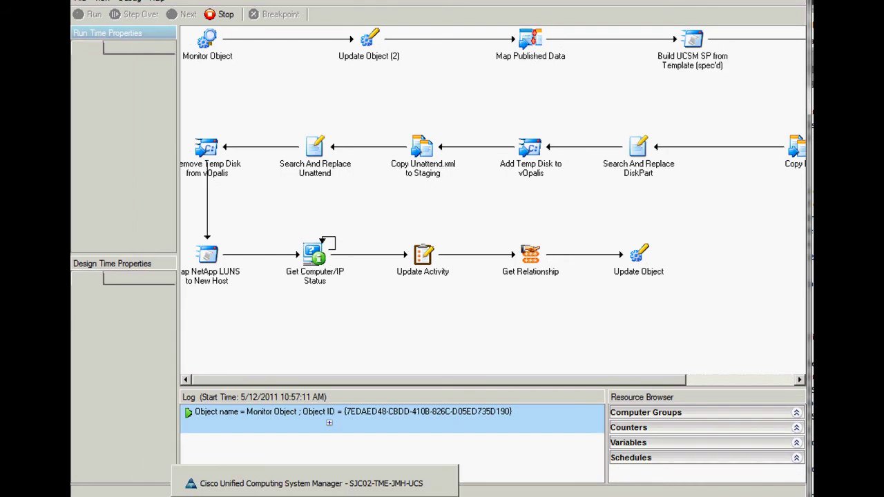
Step: Switch to Cisco Unified Computing System Manager, place it beside the running policy test and inspect the NewUCSNode1 service profile
key(alt+Tab)
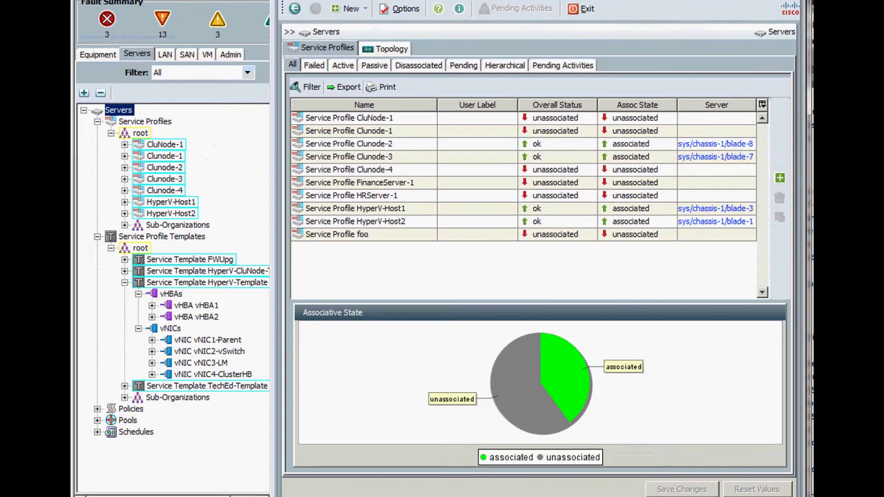
drag(239, 1, 661, 16)
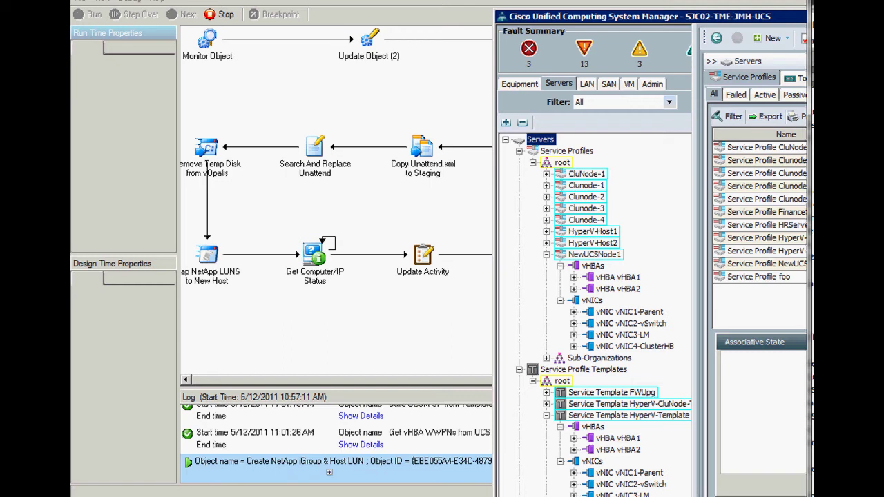
click(594, 254)
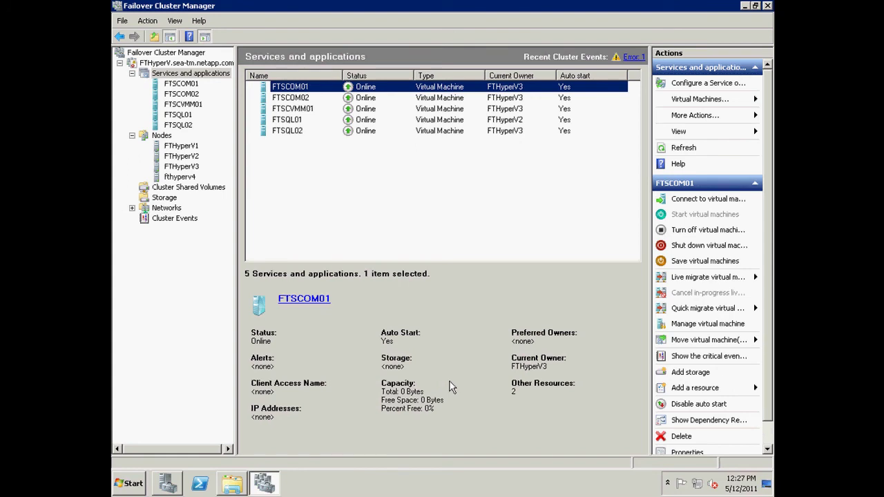
Step: Review the Server Manager overview, and inspect node FTHyperV1 and virtual machine FTSCOM01 in Failover Cluster Manager
click(168, 483)
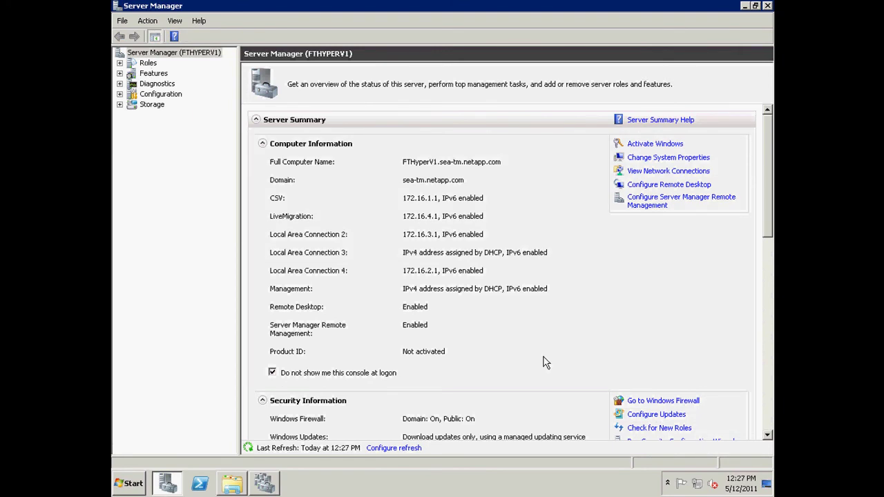
click(270, 484)
click(193, 147)
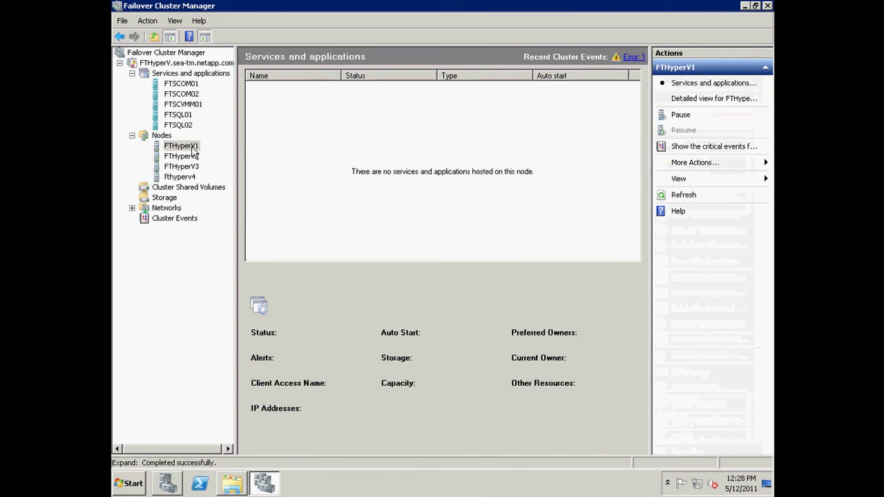
click(182, 85)
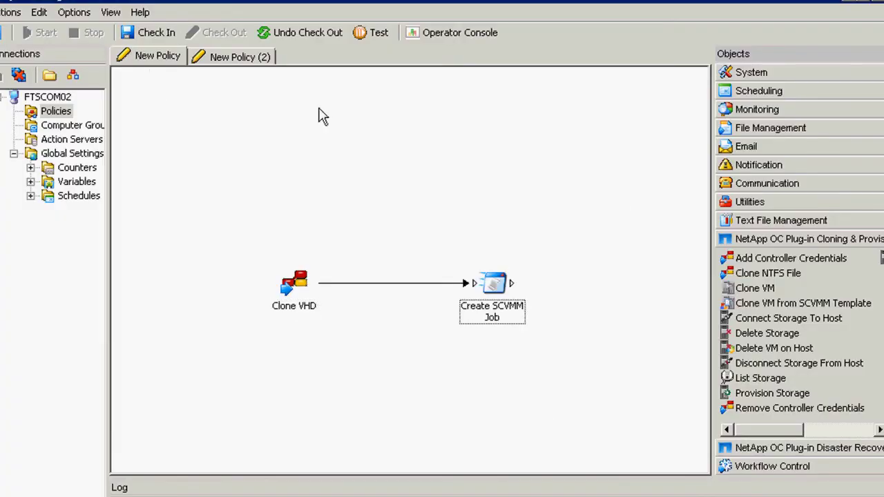
Step: In Opalis, test-run the policy that links Clone VHD to Create SCVMM Job
click(371, 33)
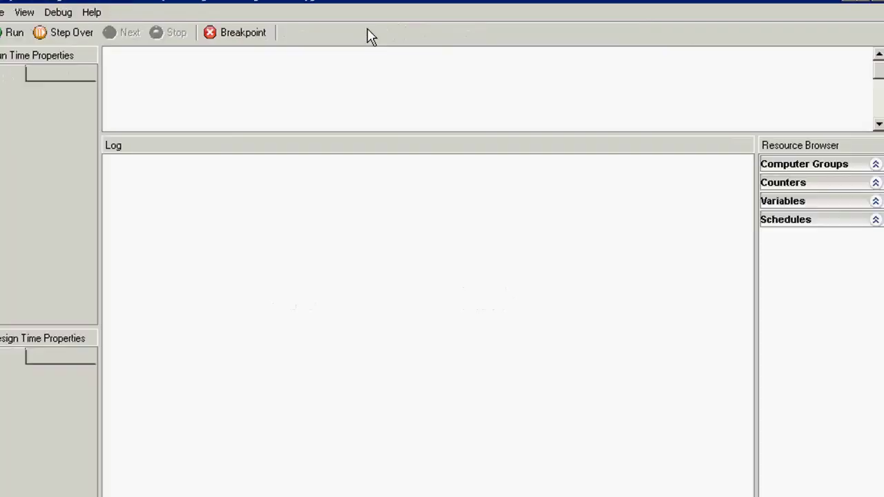
click(8, 35)
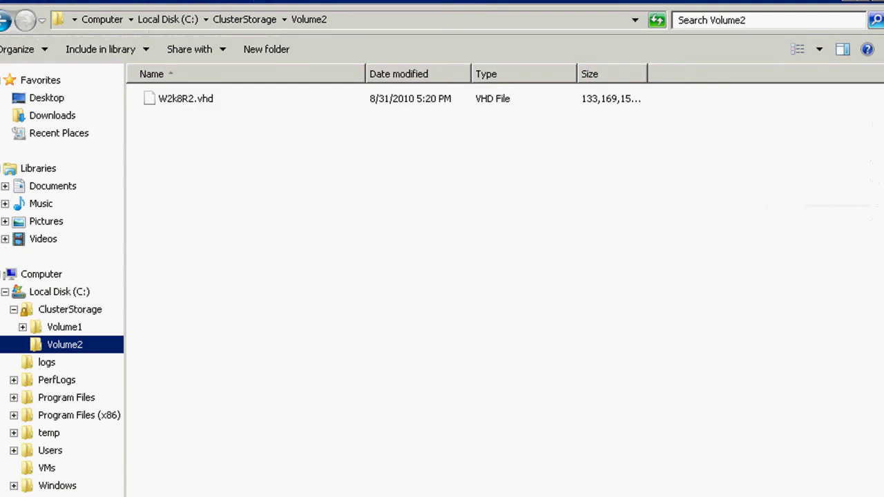
Step: Switch to Virtual Machine Manager and examine the steps of the Create virtual machine job, widening the jobs area
click(262, 286)
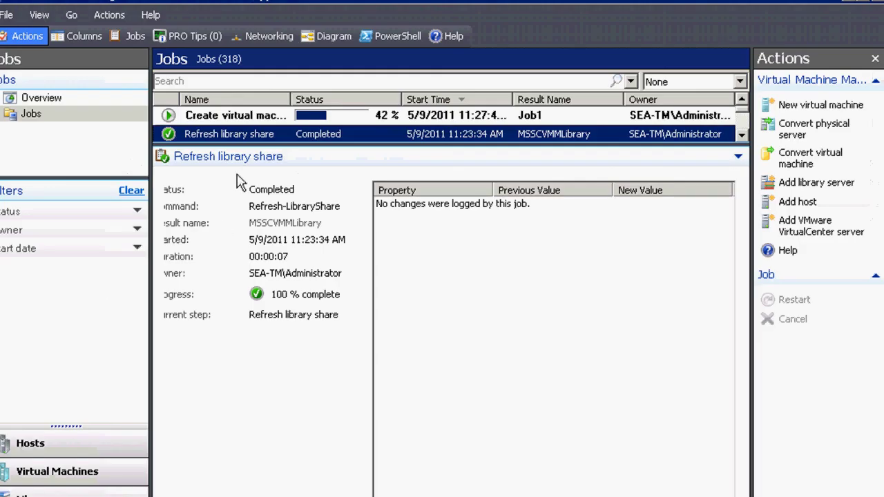
click(235, 118)
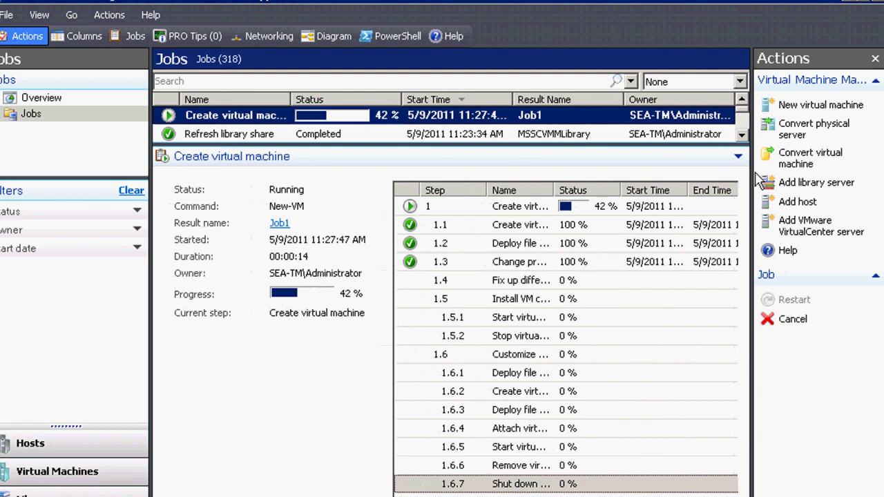
drag(752, 172, 799, 166)
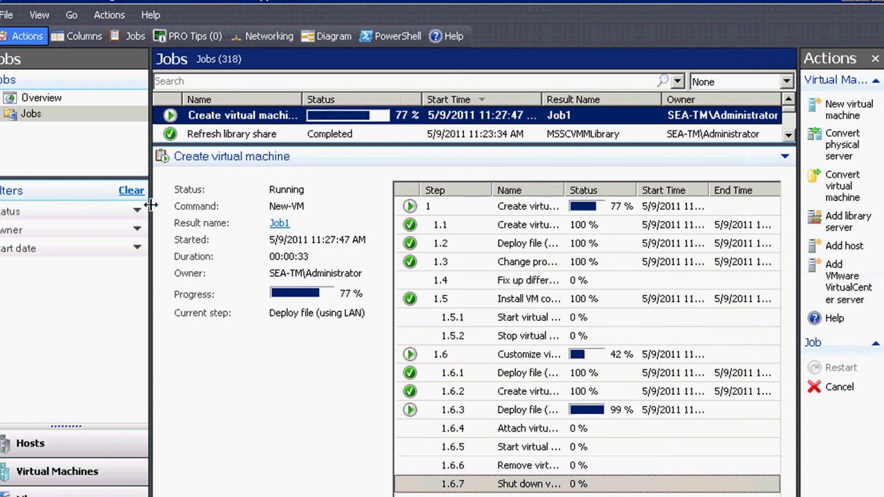
drag(151, 210, 103, 207)
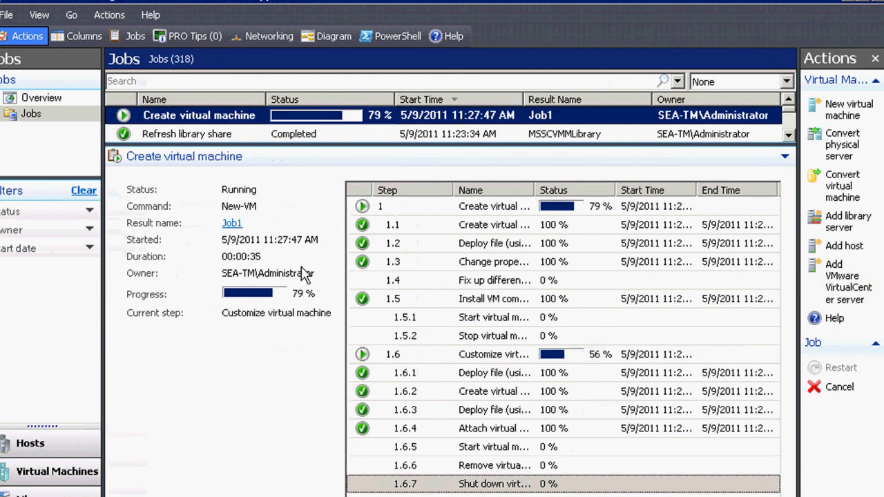